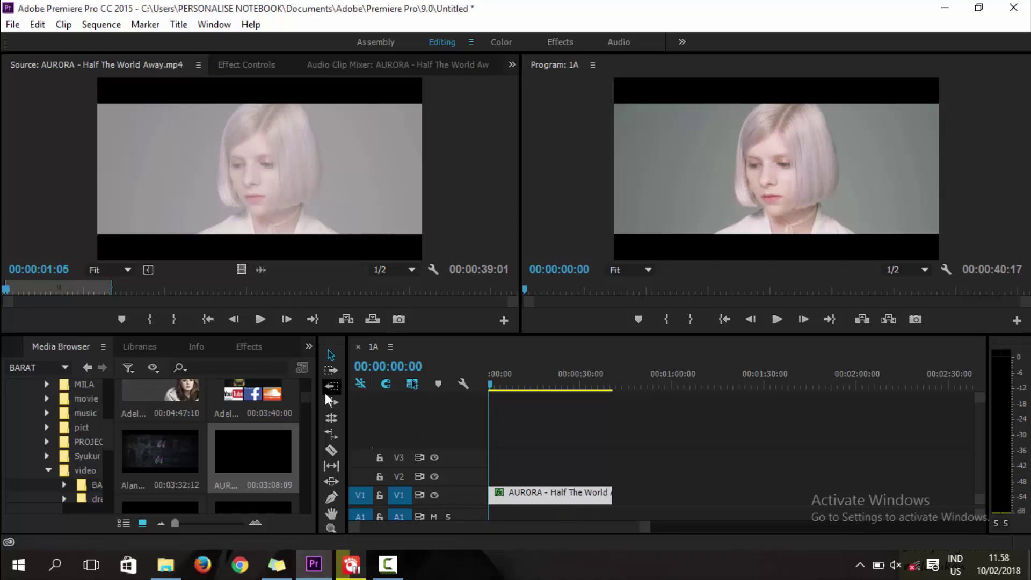
Find Gaussian Blur by searching 'gauss' in Effects and apply it to the AURORA clip on V1
{"action": "left_click", "coordinate": [265, 352]}
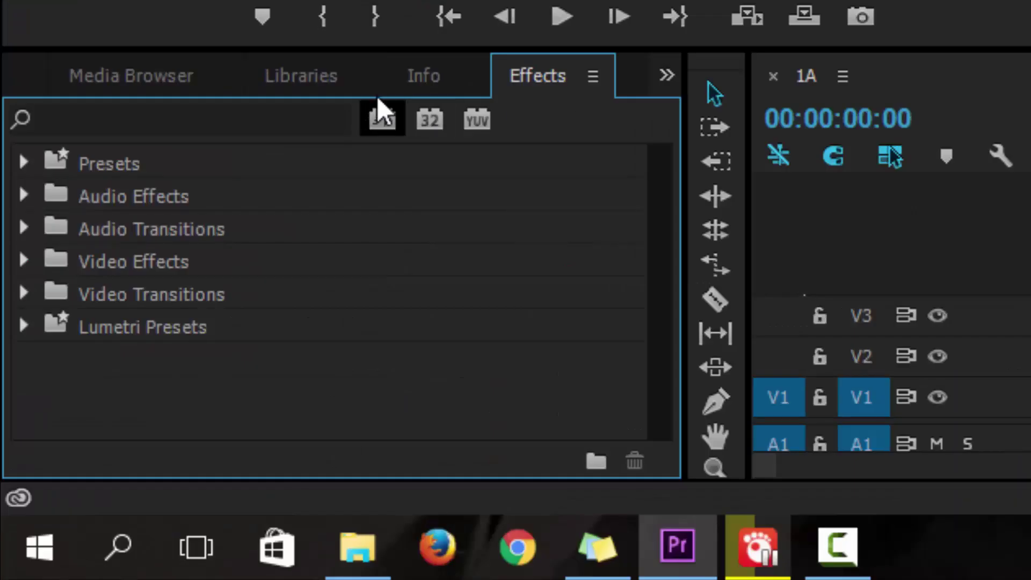
{"action": "left_click", "coordinate": [271, 119]}
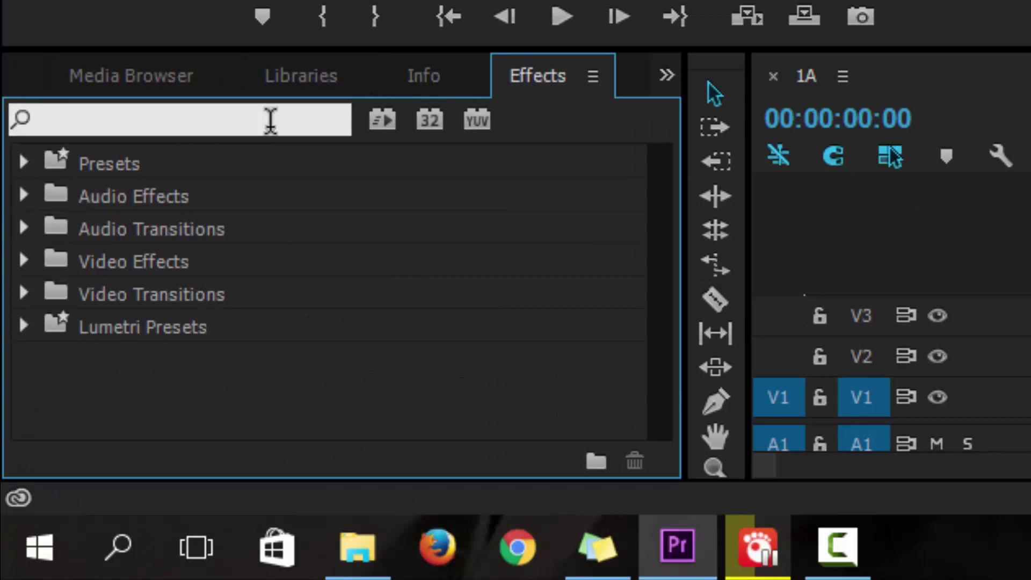
{"action": "type", "text": "g"}
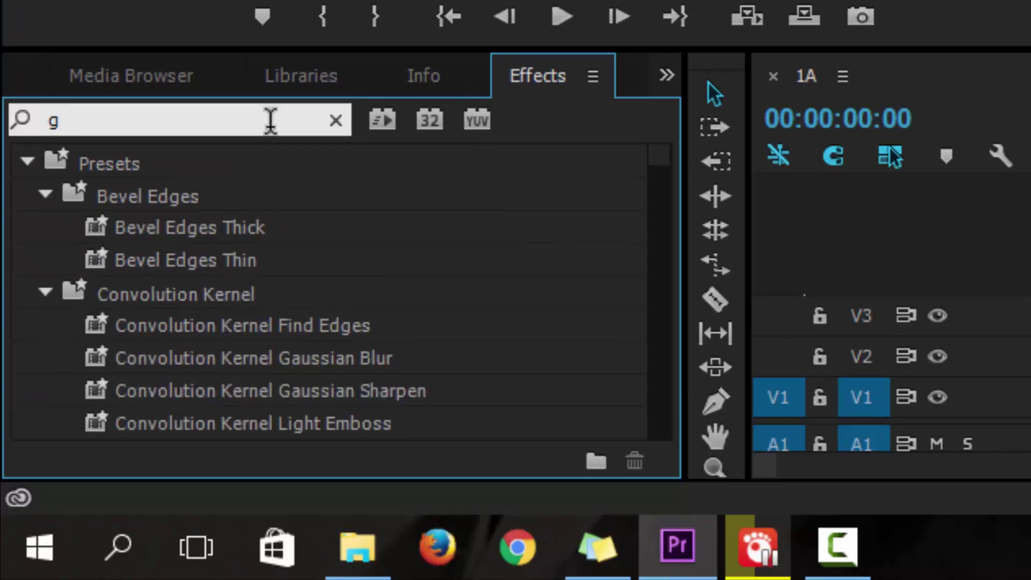
{"action": "type", "text": "aus"}
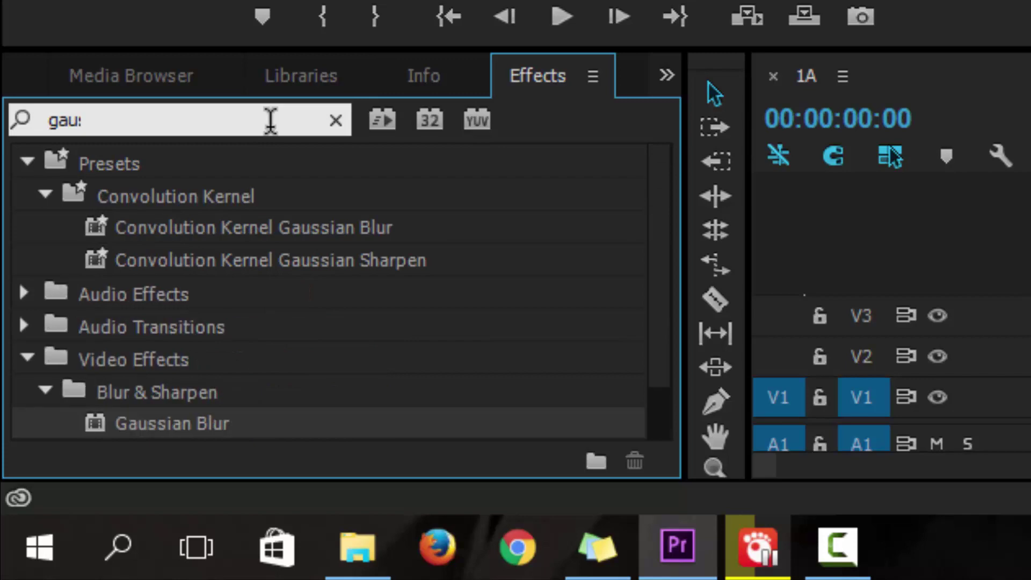
{"action": "type", "text": "s"}
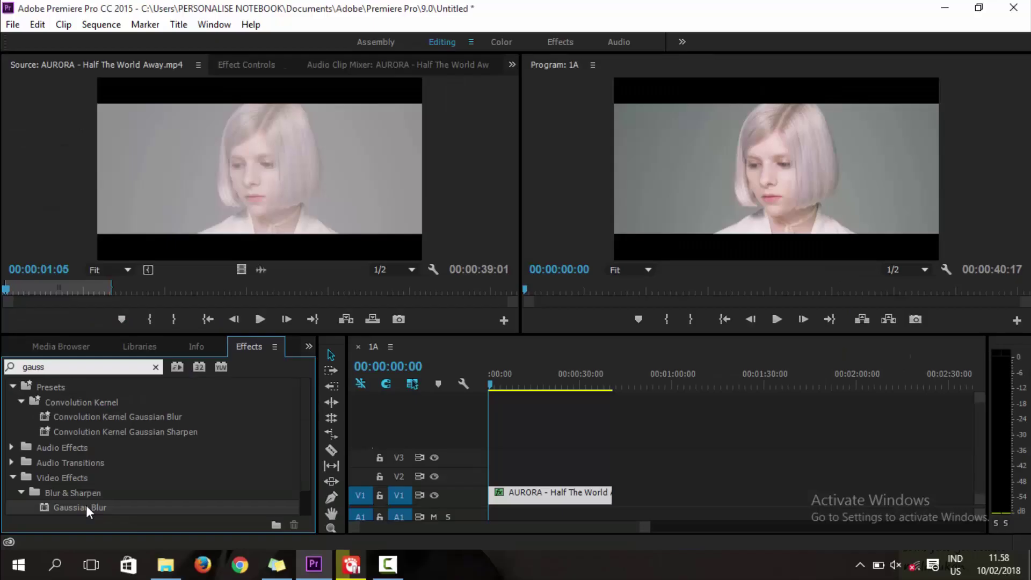
{"action": "left_click_drag", "start_coordinate": [86, 505], "coordinate": [534, 494]}
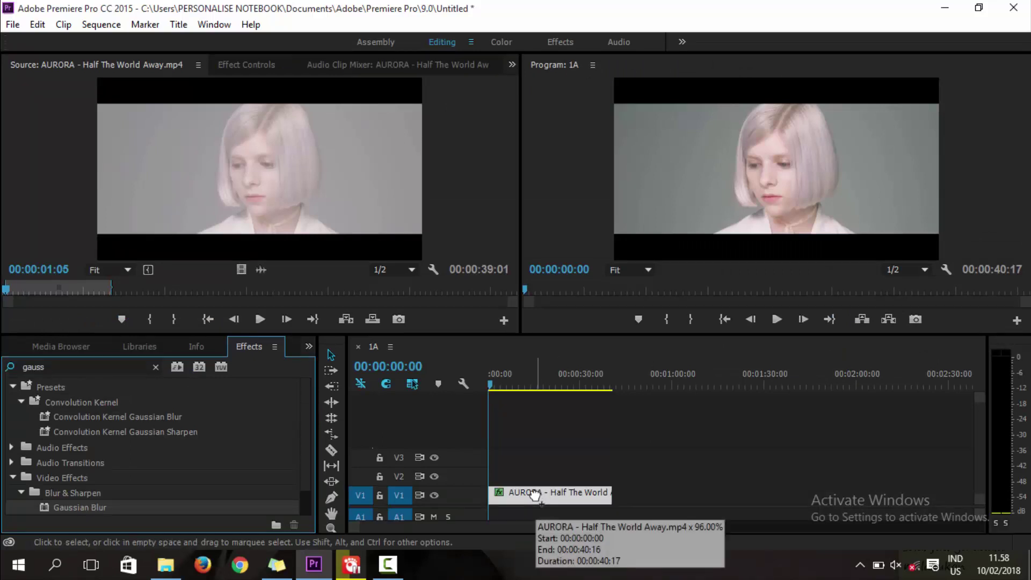
Keyframe the clip's Blurriness at 100 at 00:00:00:00 and enable Repeat Edge Pixels
{"action": "left_click", "coordinate": [240, 64]}
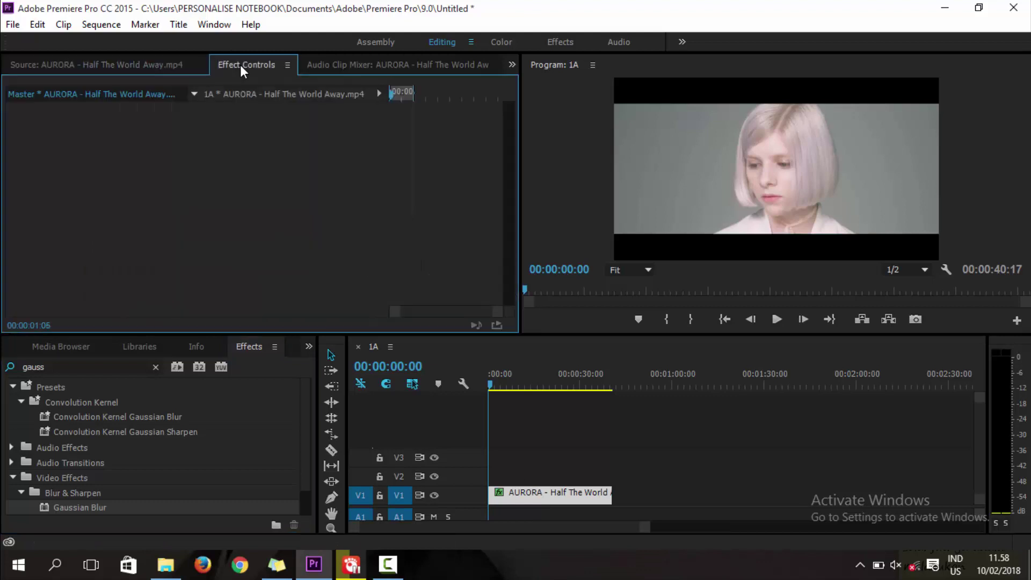
{"action": "left_click", "coordinate": [524, 491]}
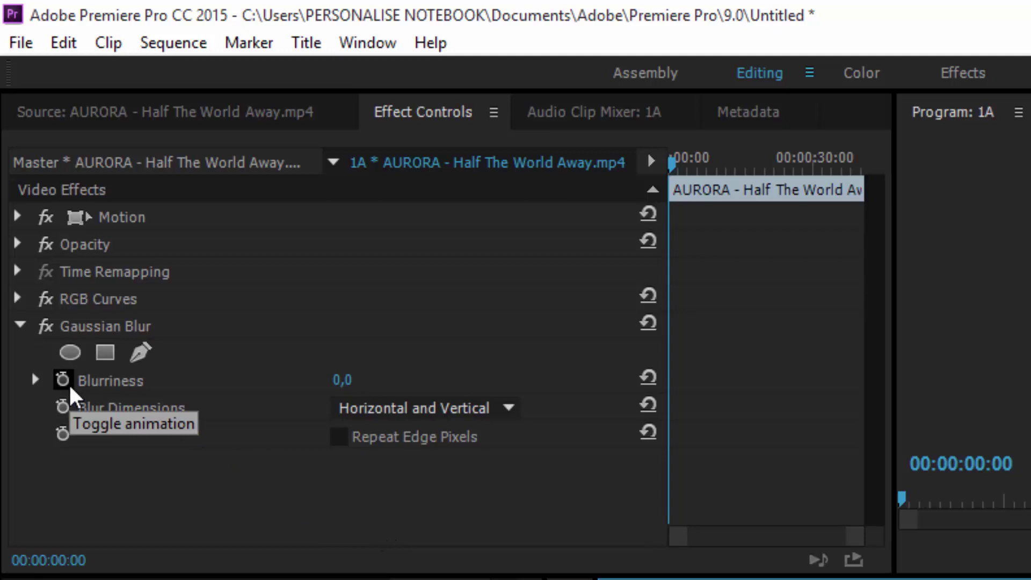
{"action": "left_click", "coordinate": [63, 380]}
{"action": "left_click", "coordinate": [337, 380]}
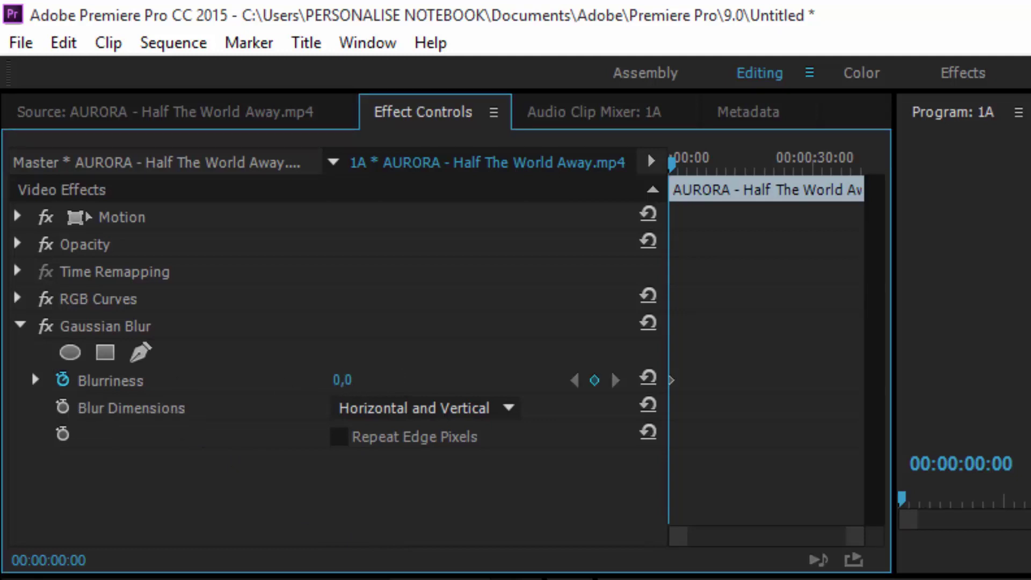
{"action": "type", "text": "1"}
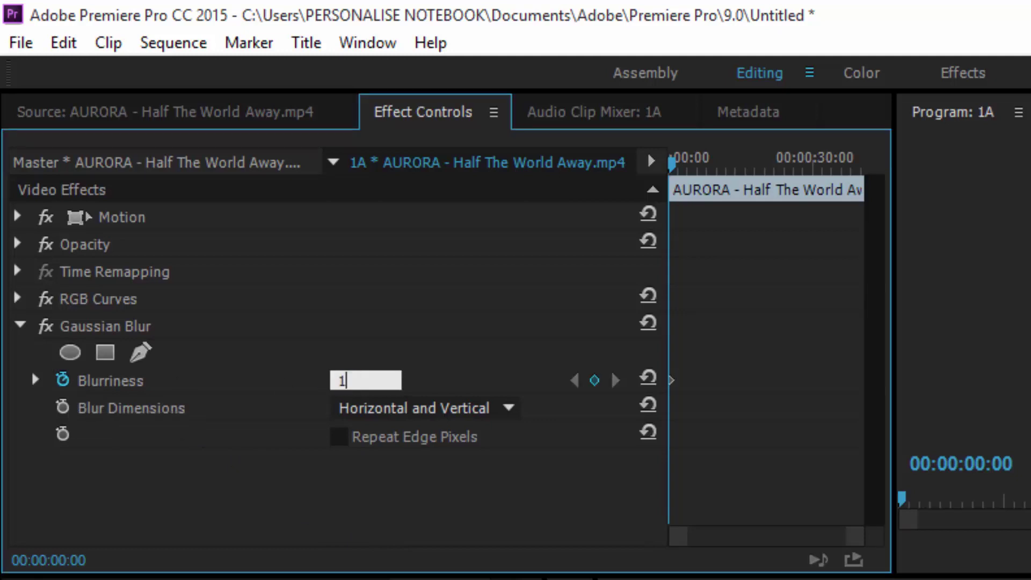
{"action": "type", "text": "00"}
{"action": "left_click", "coordinate": [466, 384]}
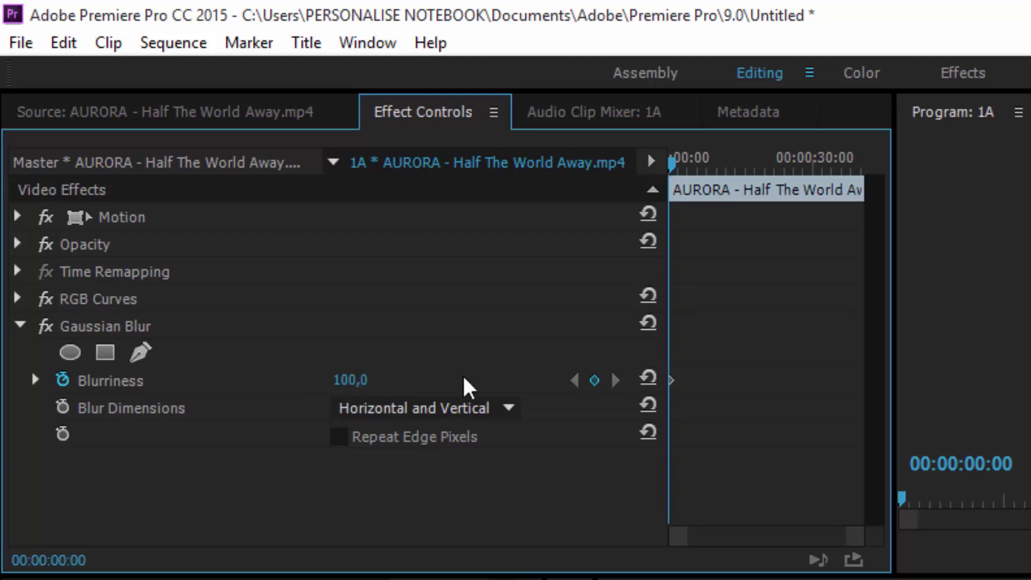
{"action": "left_click", "coordinate": [339, 436]}
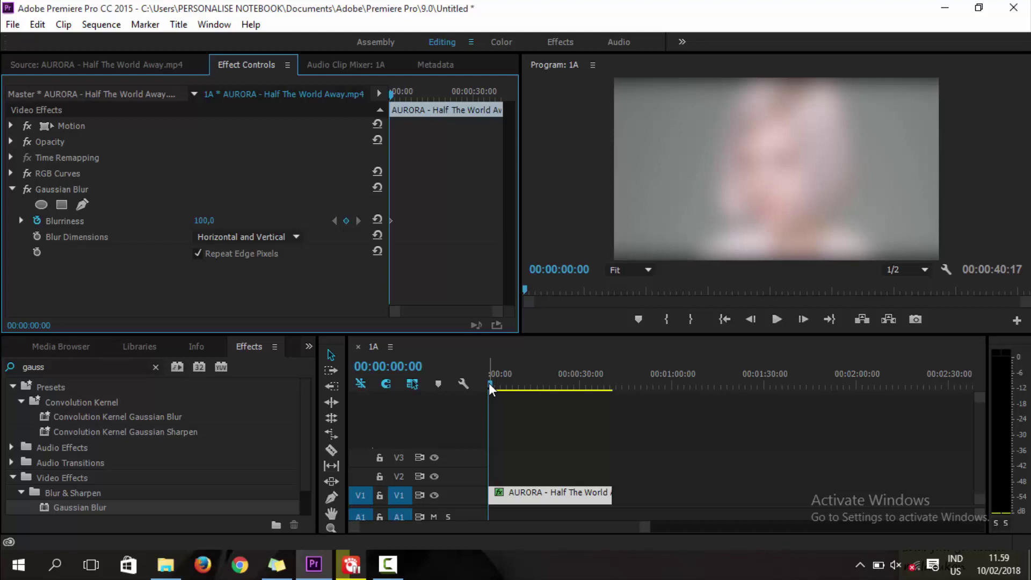
Scrub the playhead to 00:00:11:14 and add a second Blurriness keyframe there
{"action": "left_click_drag", "start_coordinate": [489, 382], "coordinate": [520, 385]}
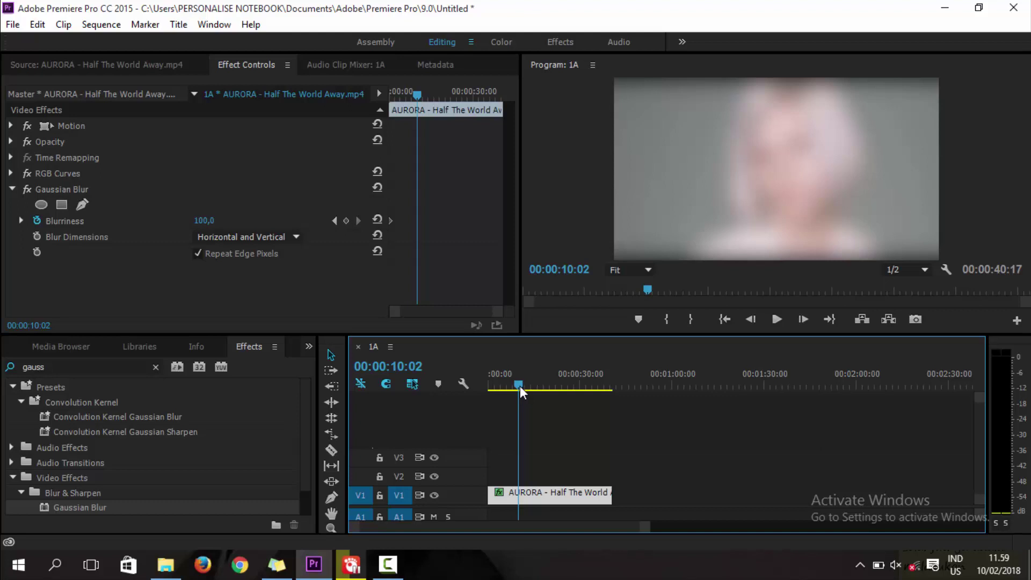
{"action": "left_click_drag", "start_coordinate": [520, 385], "coordinate": [527, 388]}
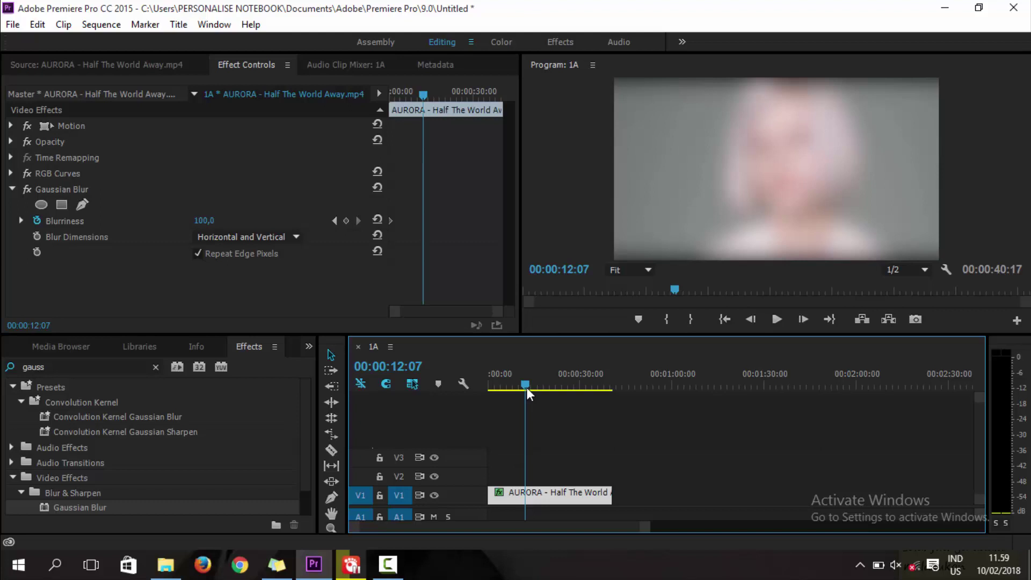
{"action": "left_click_drag", "start_coordinate": [526, 388], "coordinate": [530, 388]}
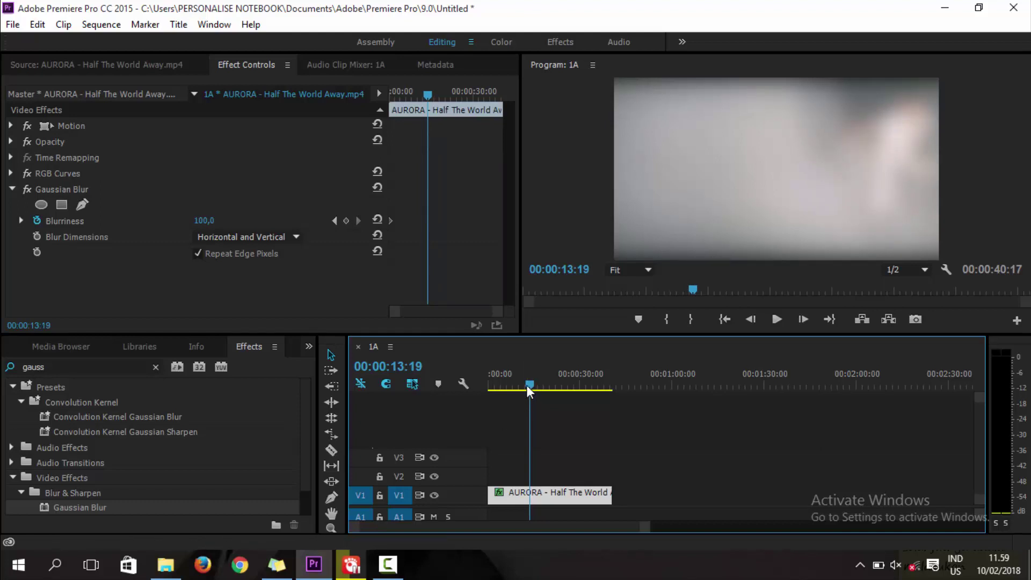
{"action": "left_click_drag", "start_coordinate": [527, 385], "coordinate": [522, 386]}
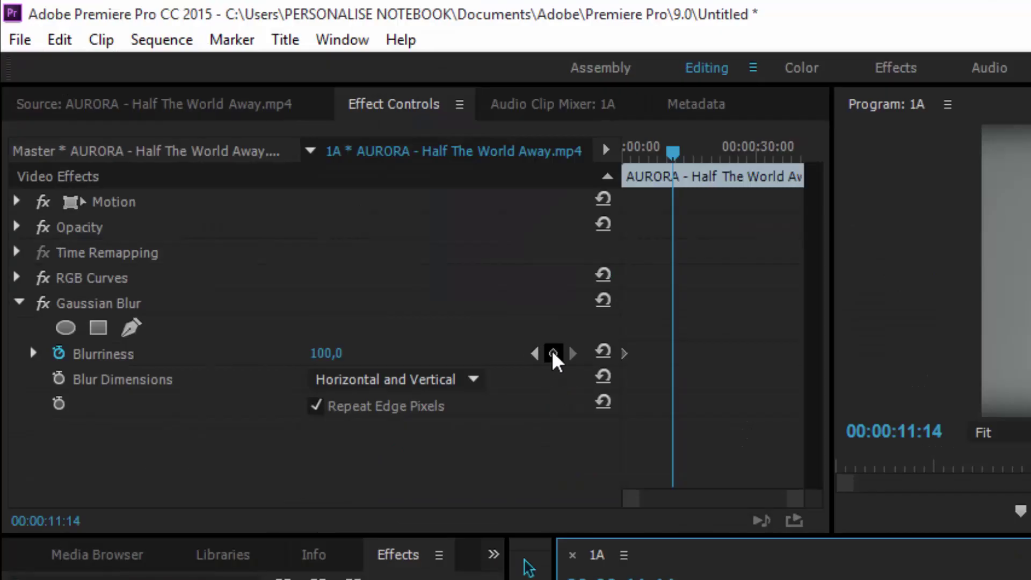
{"action": "left_click", "coordinate": [553, 355]}
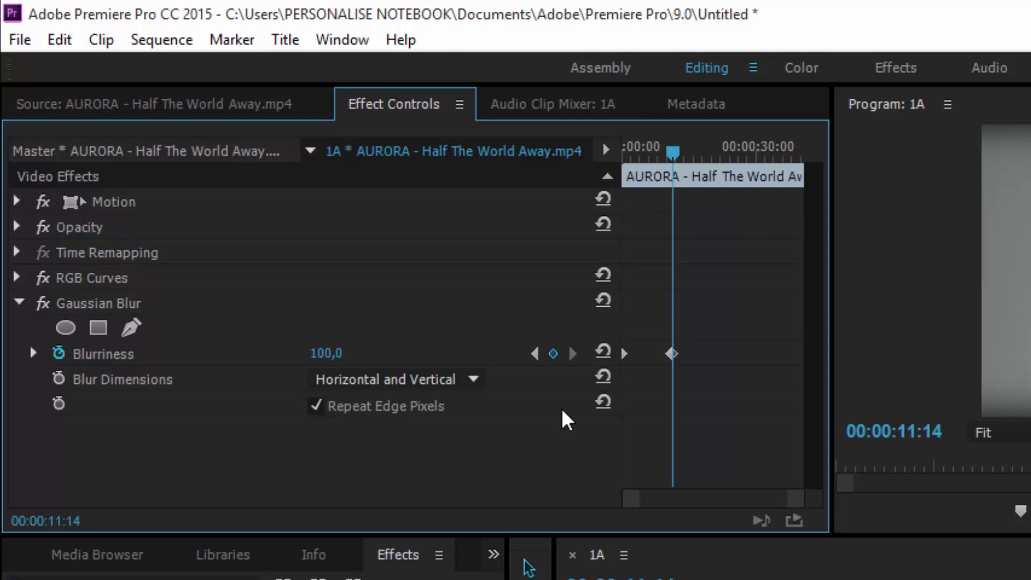
Change the Blurriness value at the 00:00:11:14 keyframe to 0
{"action": "left_click", "coordinate": [326, 353]}
{"action": "type", "text": "0"}
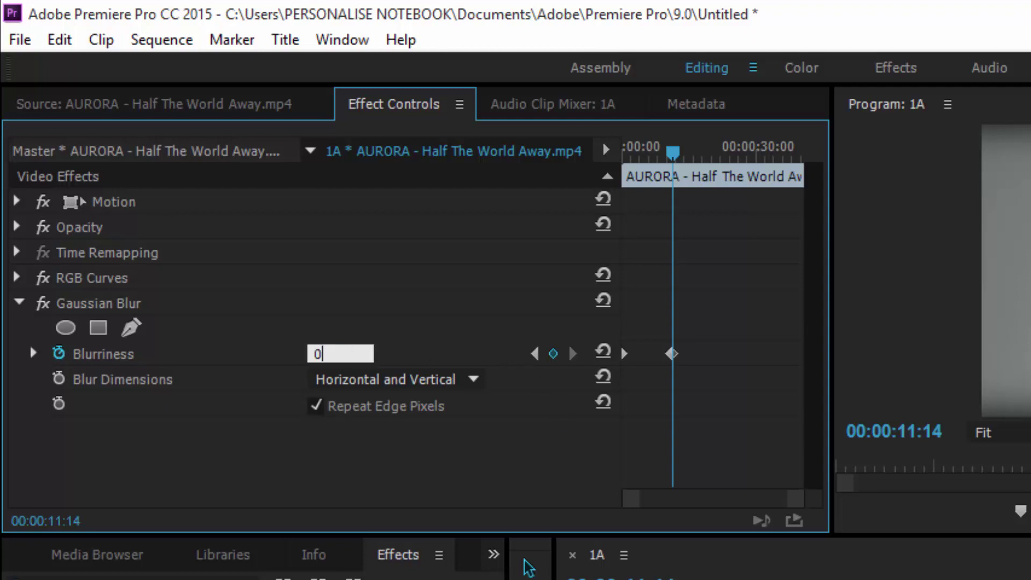
{"action": "key", "text": "Return"}
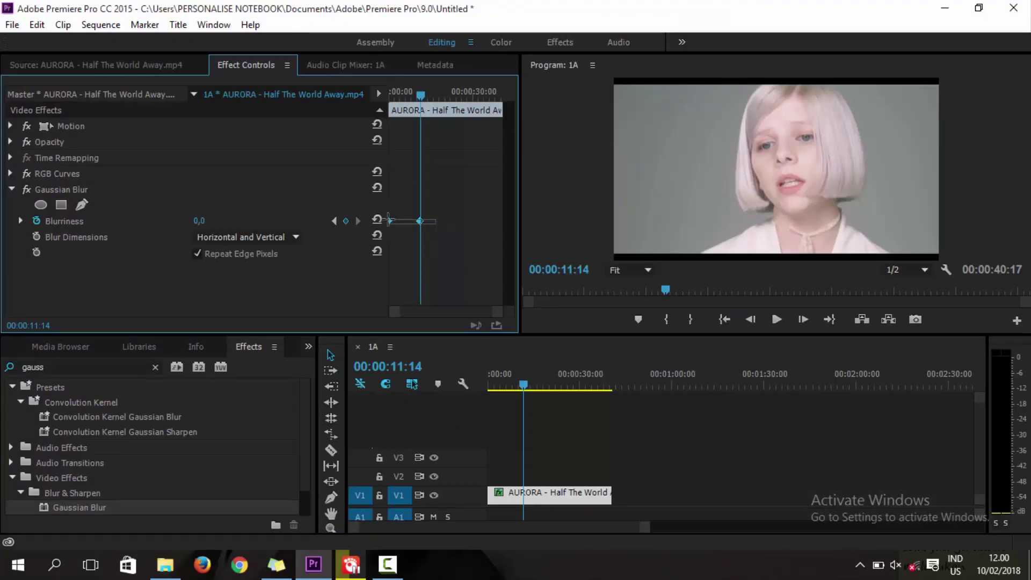
Give the 00:00:11:14 Blurriness keyframe Ease In interpolation and return the playhead to 00:00:00:00
{"action": "left_click", "coordinate": [420, 221]}
{"action": "right_click", "coordinate": [421, 221]}
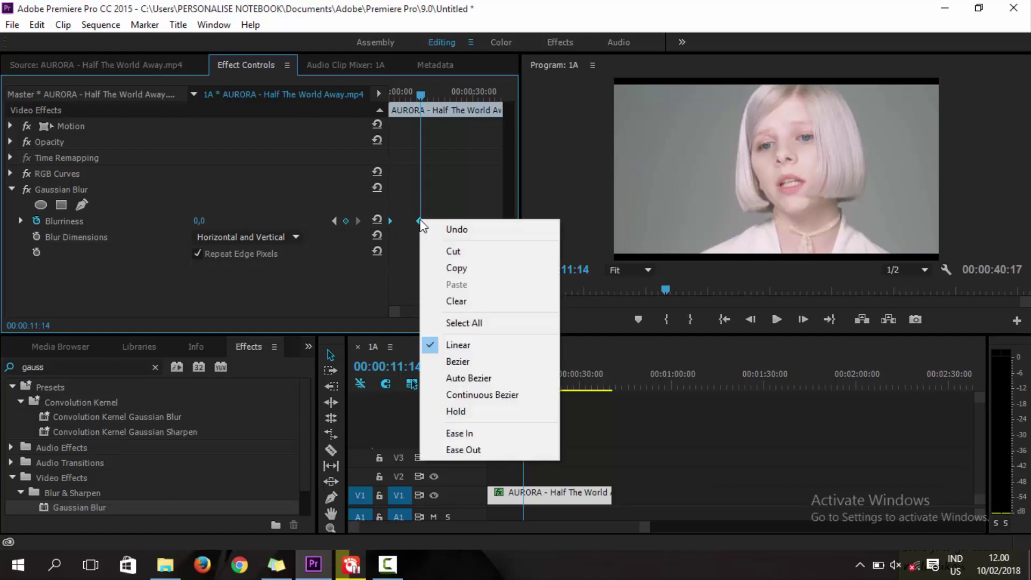
{"action": "left_click", "coordinate": [455, 434]}
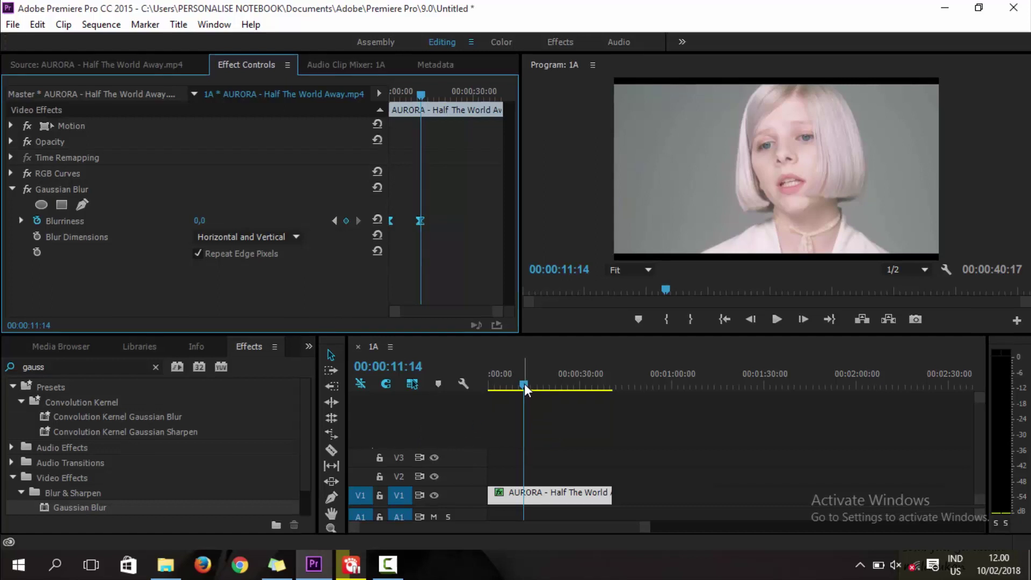
{"action": "left_click_drag", "start_coordinate": [524, 384], "coordinate": [488, 382]}
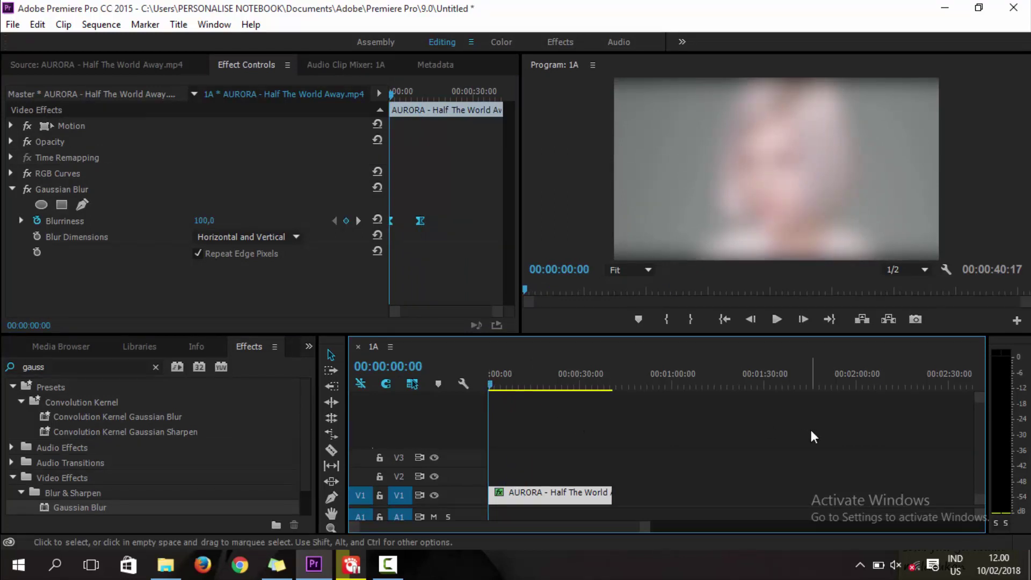
{"action": "left_click", "coordinate": [776, 319]}
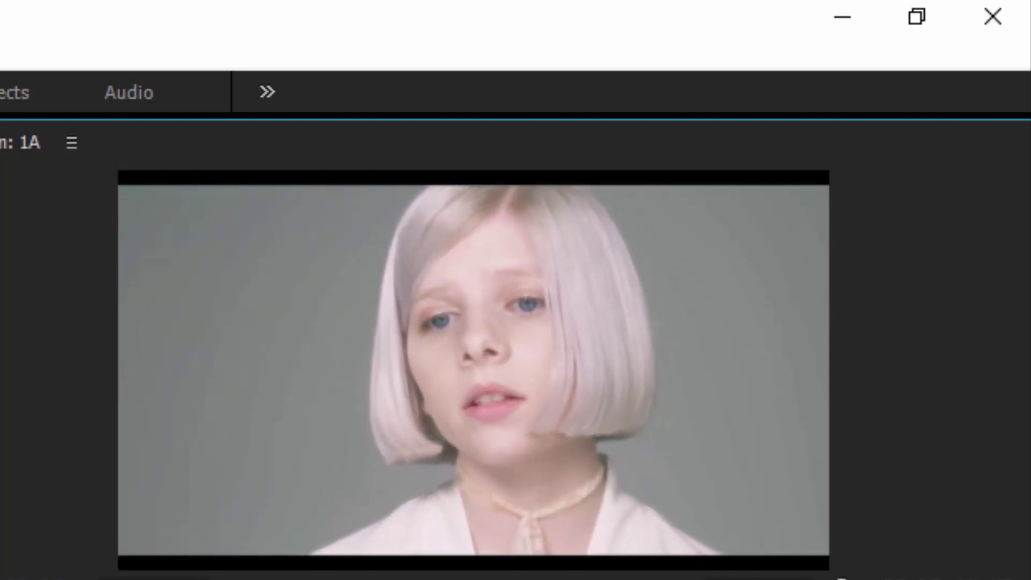
{"action": "left_click", "coordinate": [775, 320]}
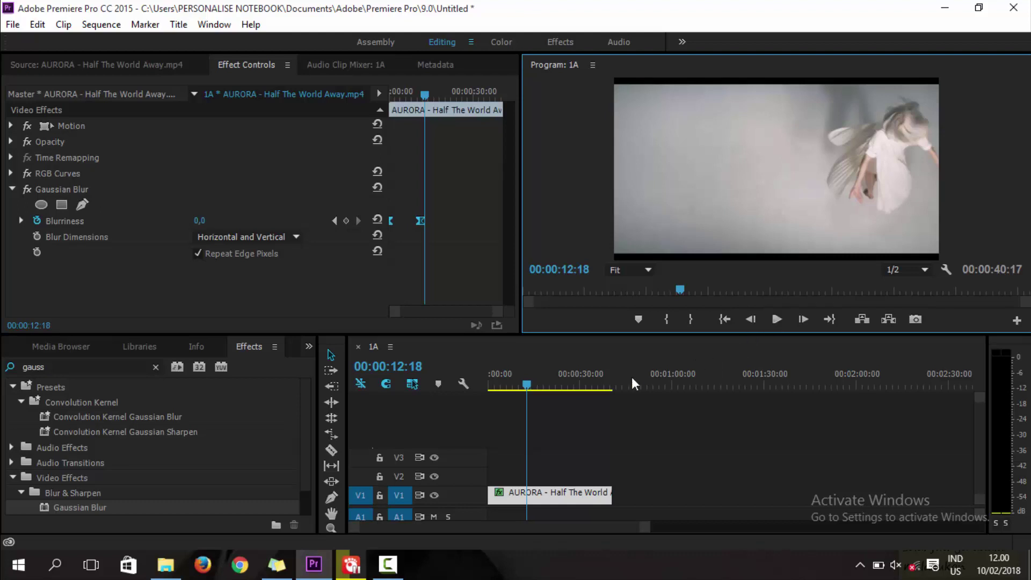
{"action": "left_click_drag", "start_coordinate": [528, 391], "coordinate": [484, 389]}
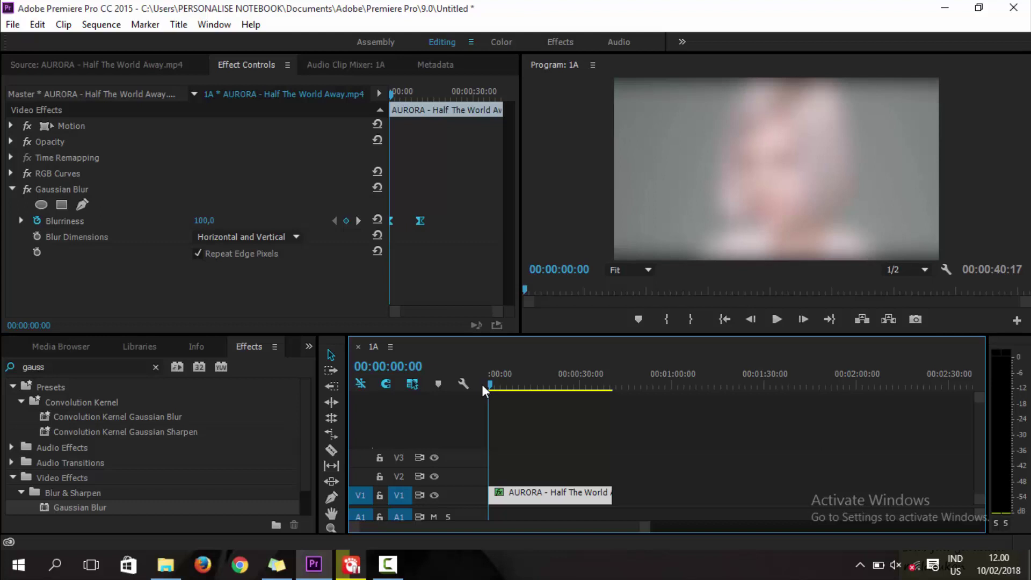
{"action": "left_click", "coordinate": [776, 320]}
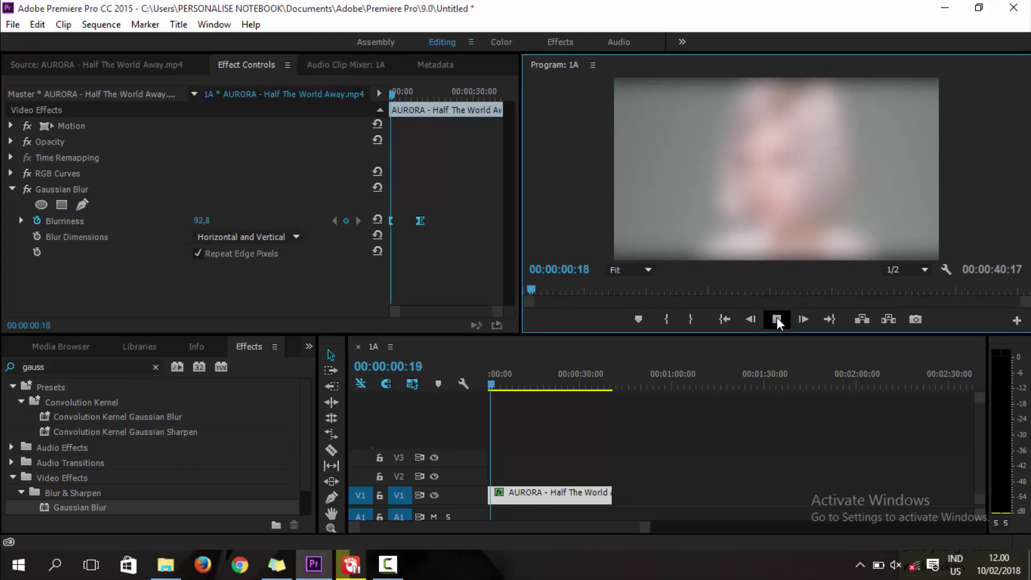